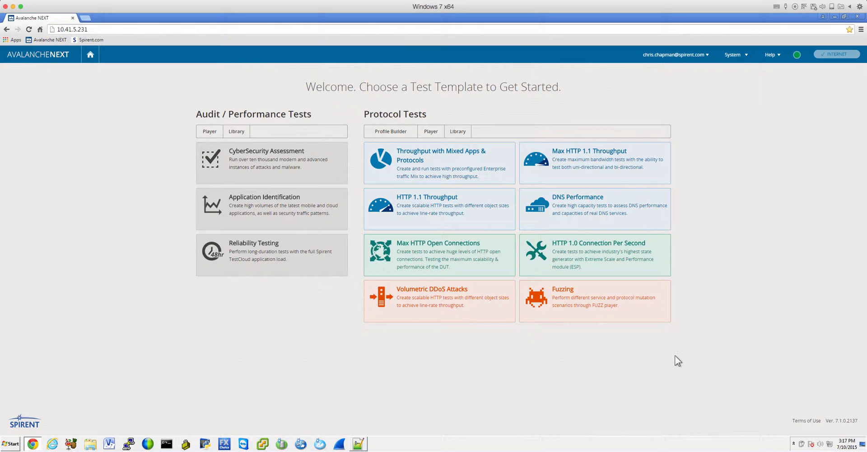
- Switch to Notepad++ and change the Mozilla version in the User-Agent line of 4Tube_Spirent_Variant.msl to 6.11
left_click(359, 444)
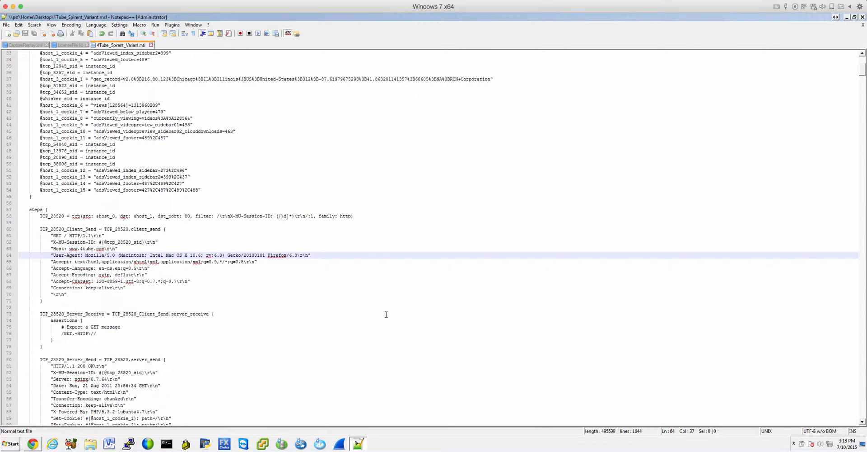
key("BackSpace")
key("BackSpace")
key("BackSpace")
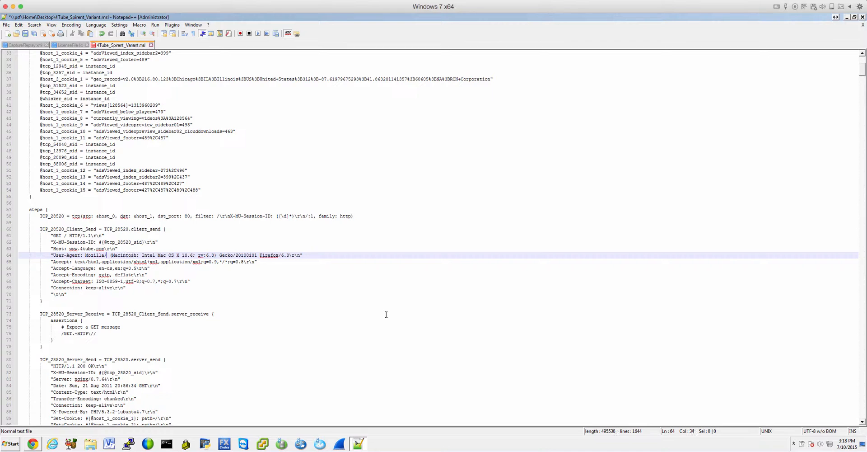
type("6")
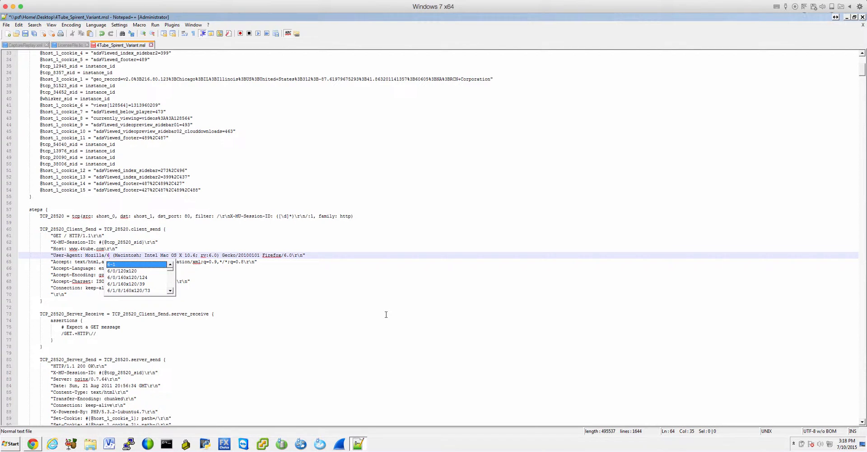
type(".1")
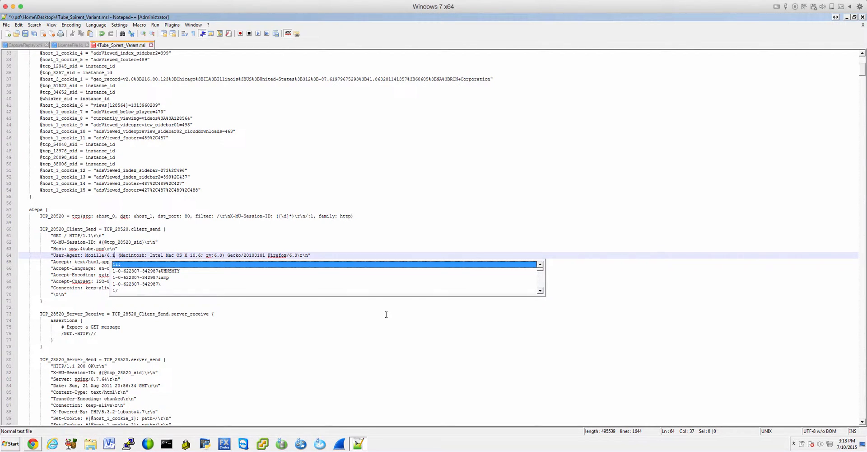
type("&&")
key("BackSpace")
key("BackSpace")
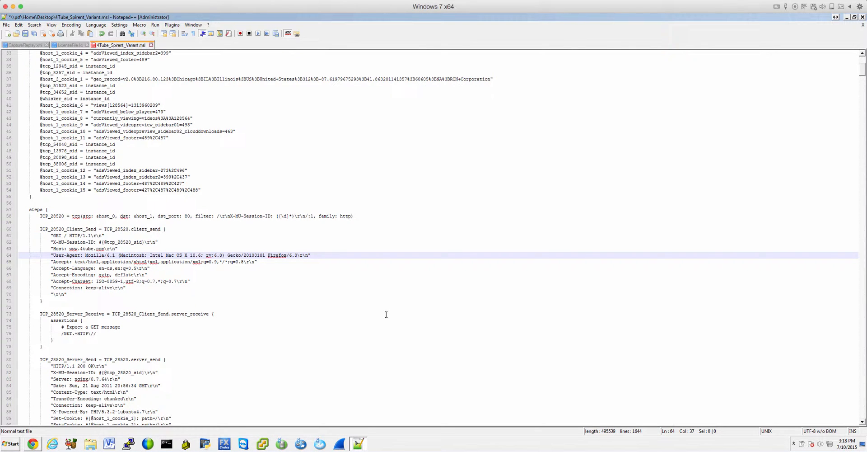
type("1")
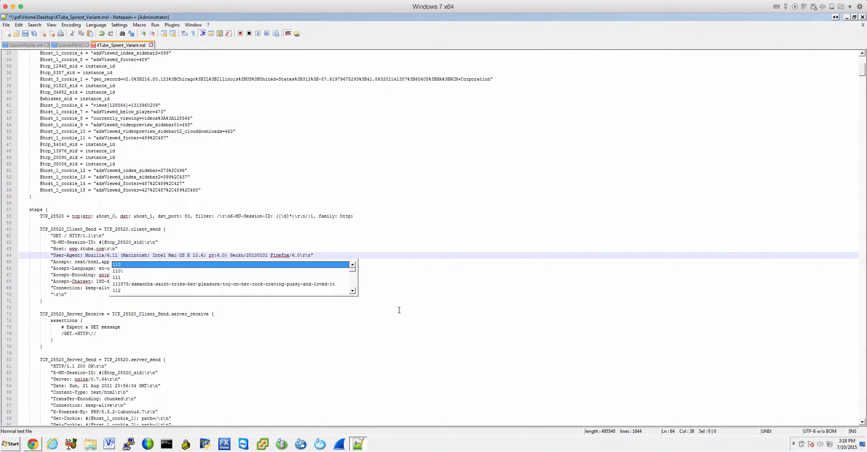
left_click(277, 235)
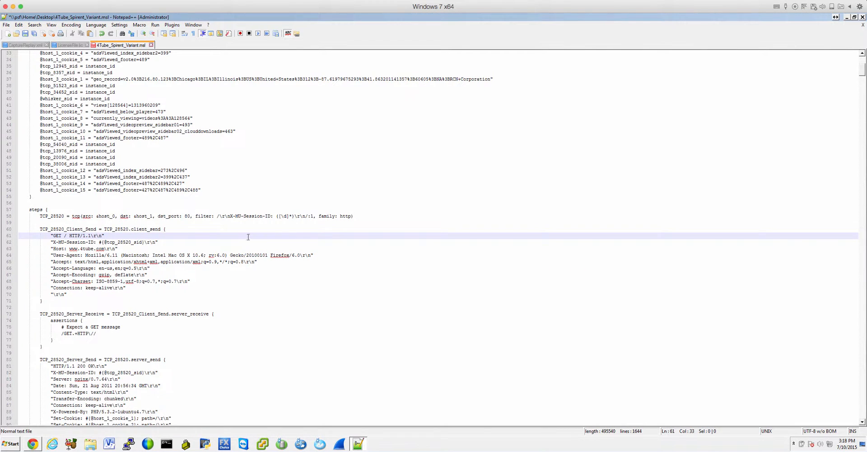
- Save the edited 4Tube_Spirent_Variant.msl script
left_click(6, 25)
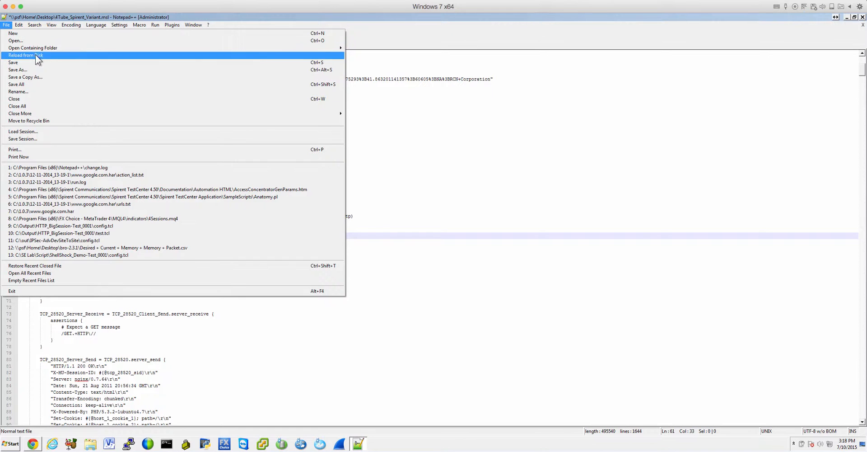
left_click(38, 64)
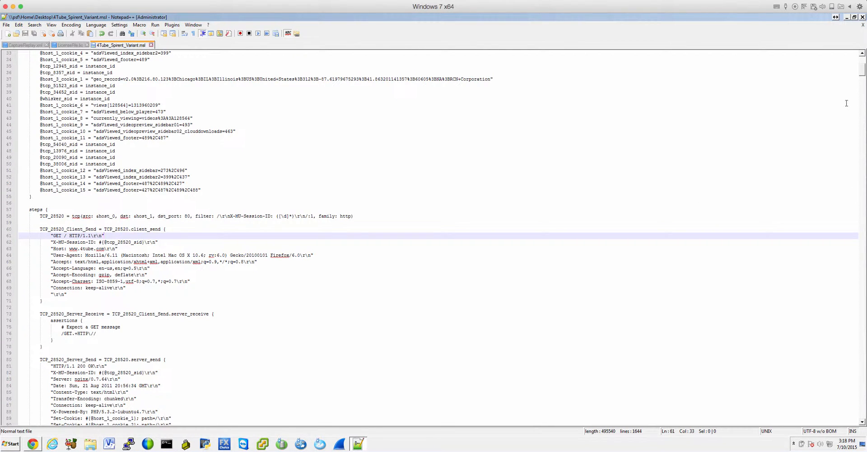
mouse_move(861, 75)
left_mouse_down()
mouse_move(862, 108)
mouse_move(846, 70)
left_mouse_up()
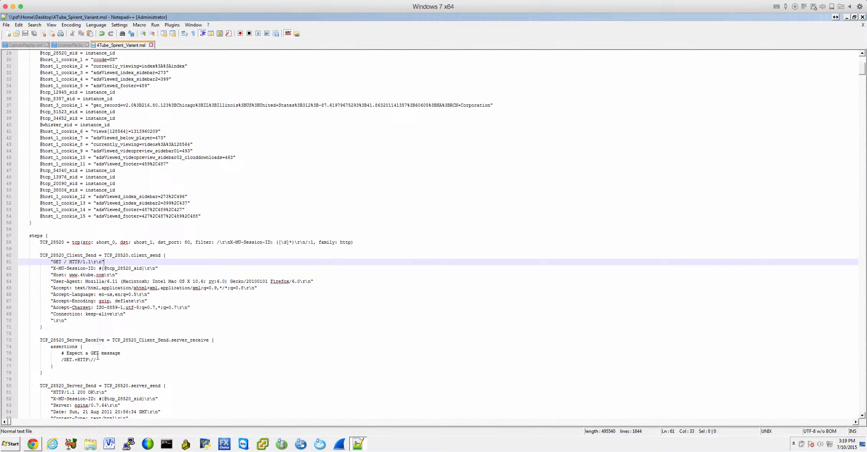
- Switch to Avalanche NEXT in Chrome and start a scenario upload from the Audit / Performance Tests library
left_click(33, 444)
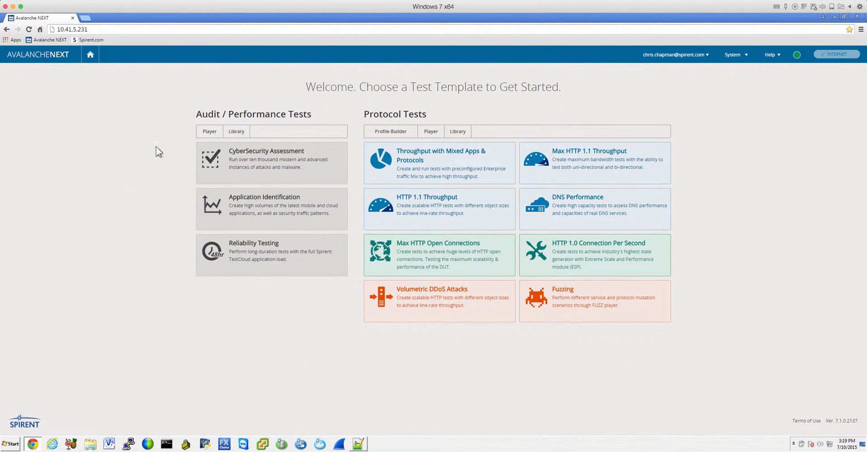
left_click(241, 132)
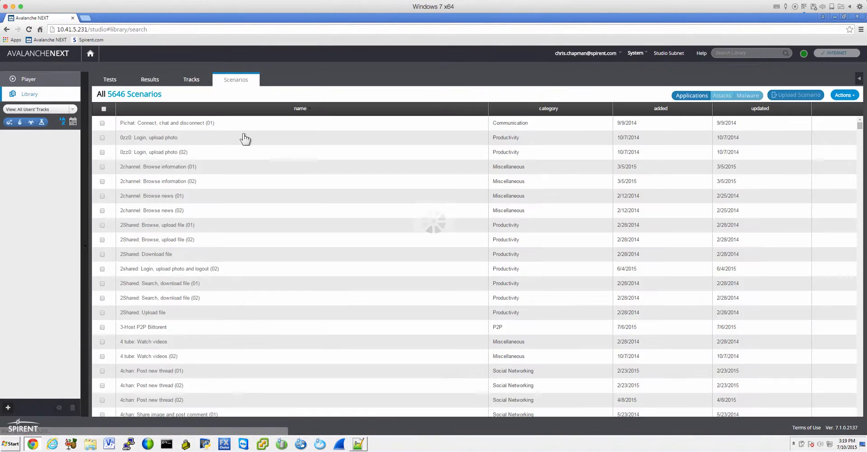
left_click(791, 97)
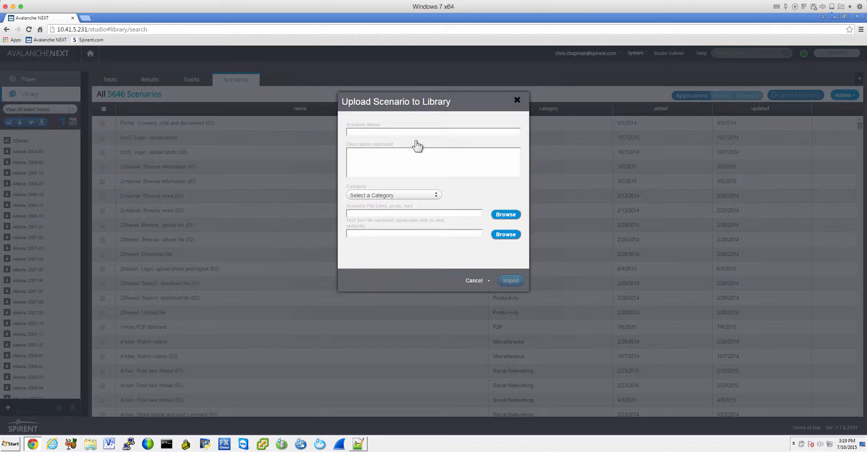
- Name the scenario 4Tube_Spirent_Variant, describe it as "Invalid User Agent String" and assign it to the Communication category
left_click(388, 131)
type("4Tube_Spirent")
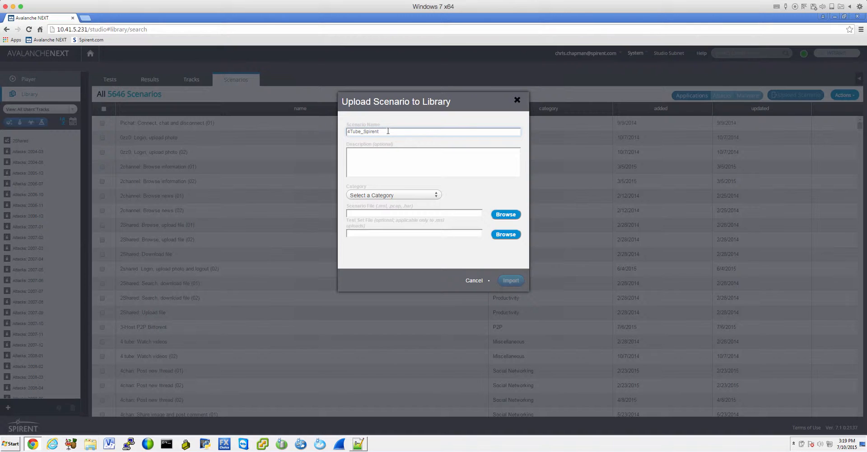
type("_Vala")
left_click(387, 161)
type("In")
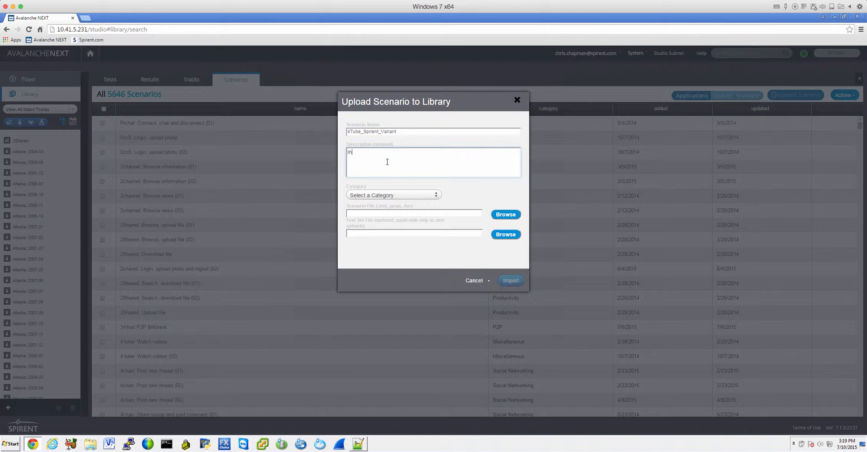
type("valid User Agent String")
left_click(418, 195)
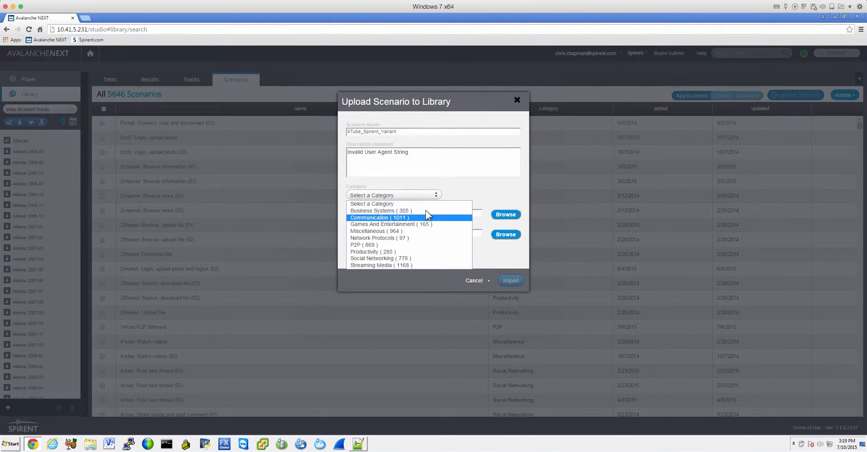
left_click(391, 219)
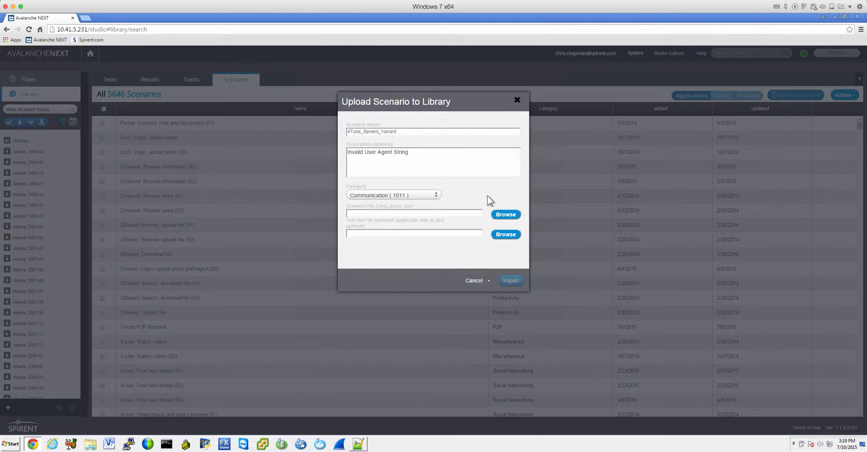
- Choose 4Tube_Spirent_Variant.msl from the Desktop, filtering files by *.msl, as the scenario file and import it
left_click(505, 217)
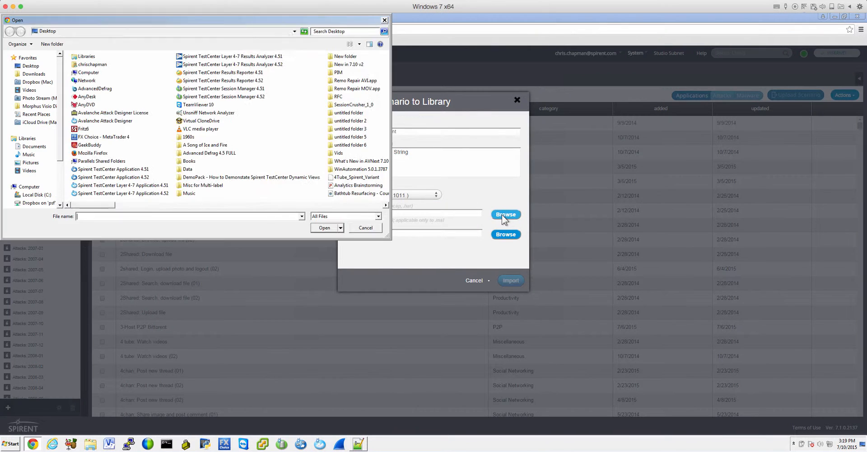
left_click(31, 68)
left_click(131, 217)
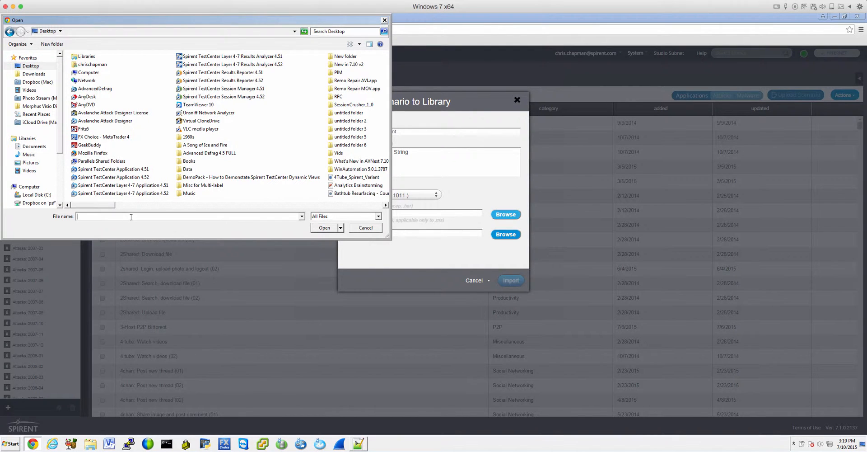
type("*.msl")
key("Return")
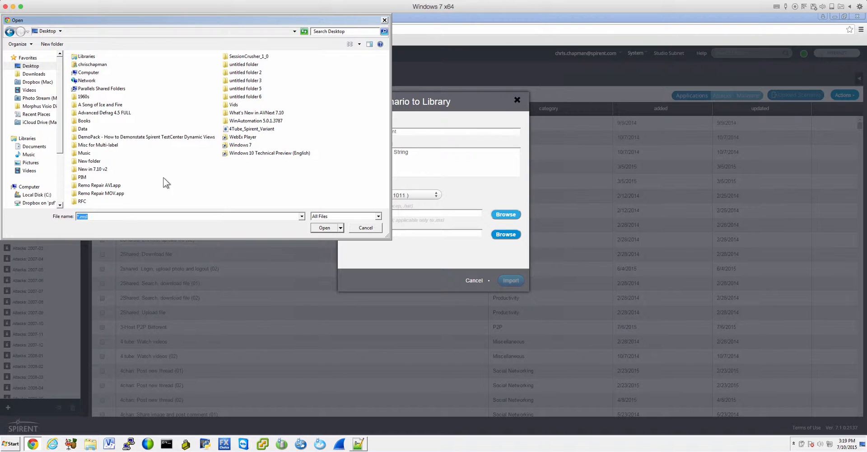
left_click(253, 130)
left_click(333, 227)
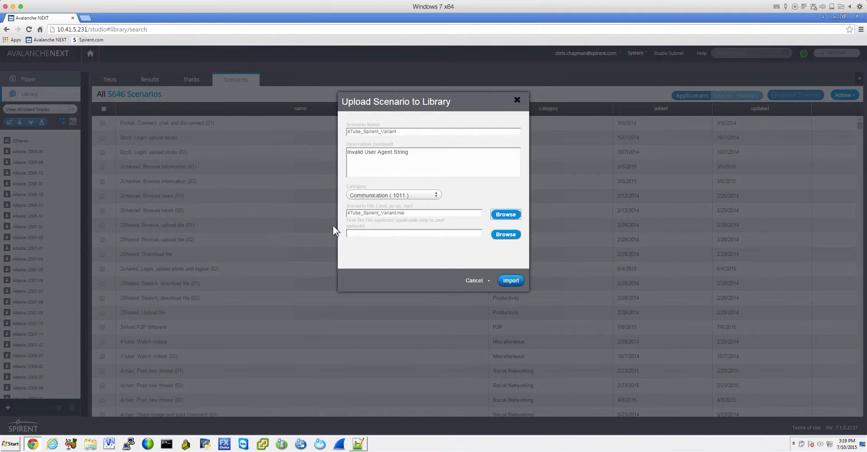
left_click(511, 280)
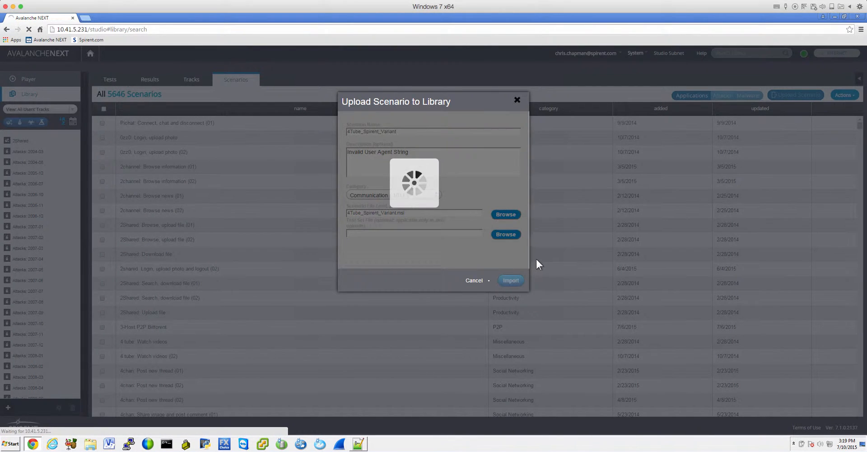
- Examine the uploaded scenario's callflow diagram, then close it and finish the upload
left_click(456, 182)
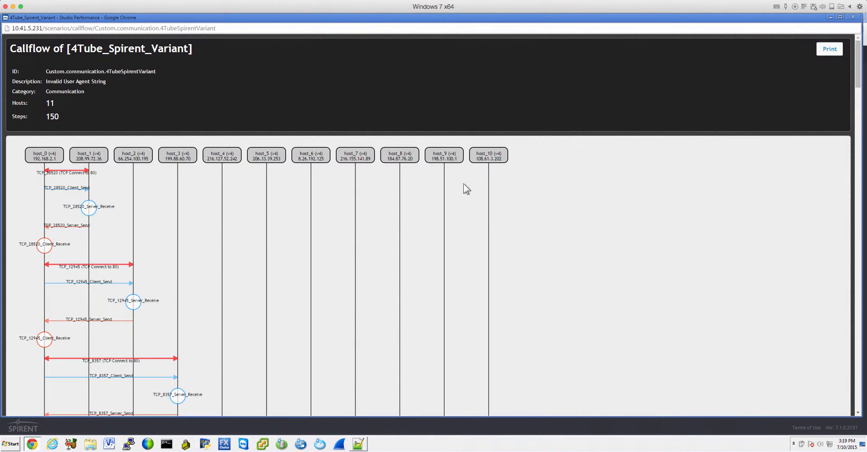
left_click_drag(858, 71, 858, 72)
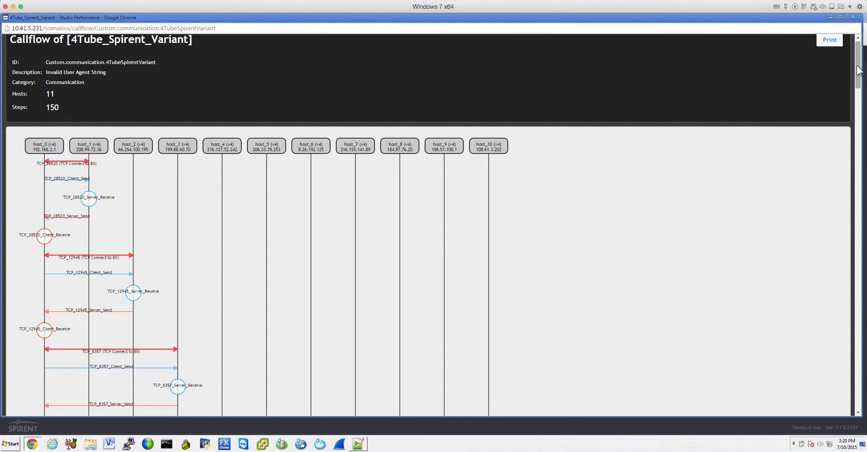
left_click_drag(858, 77, 817, 21)
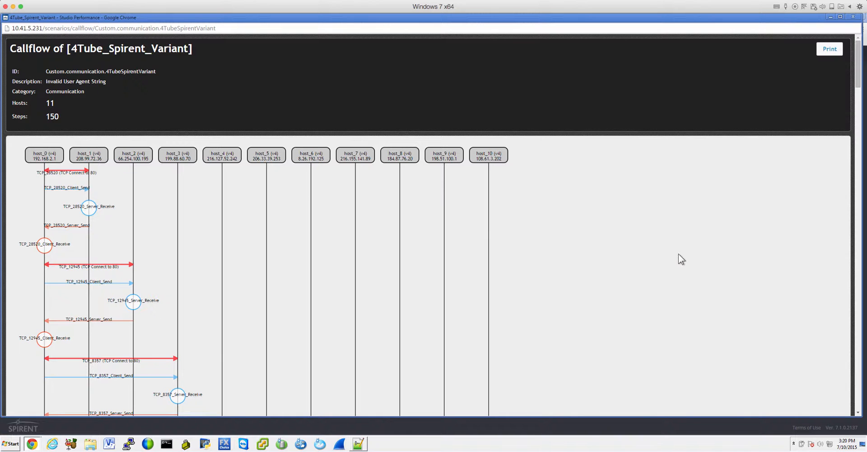
left_click(853, 18)
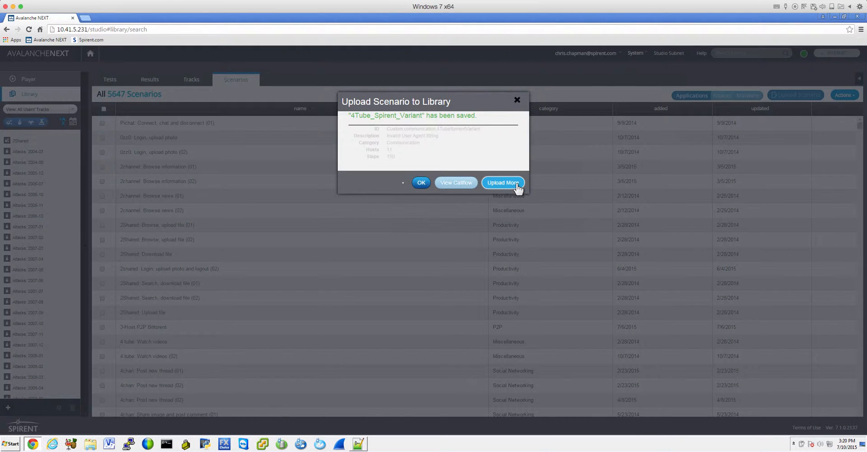
left_click(420, 183)
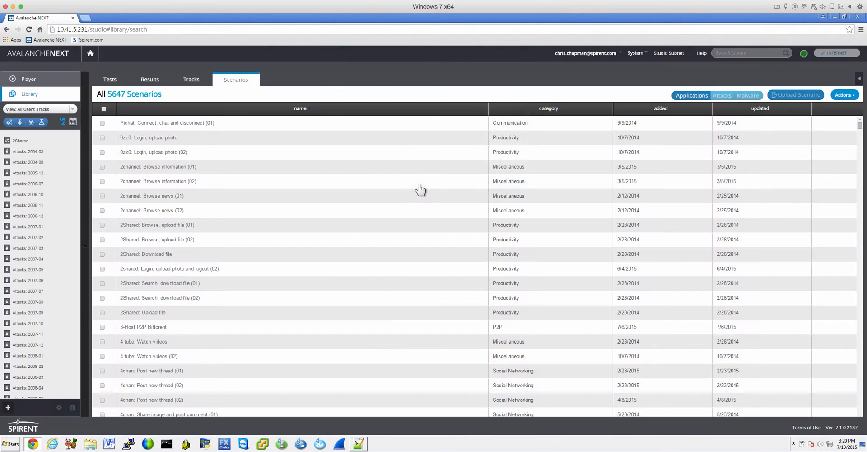
- Sort the library's scenarios by update date with the newest first
left_click(851, 99)
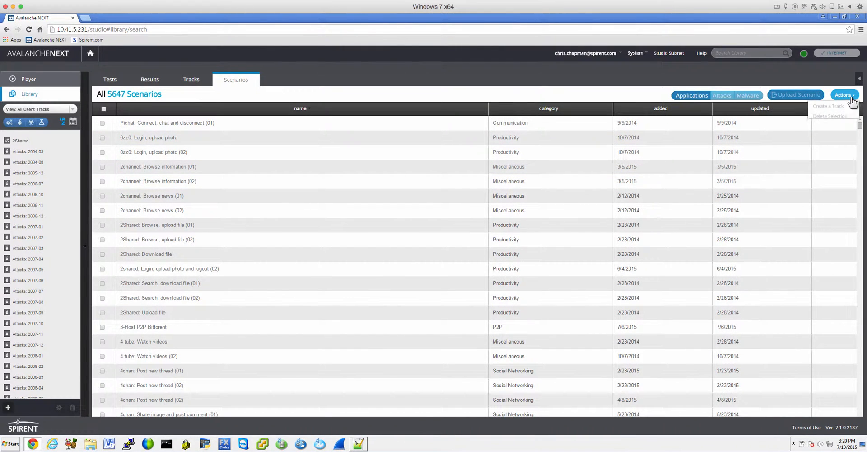
left_click(833, 127)
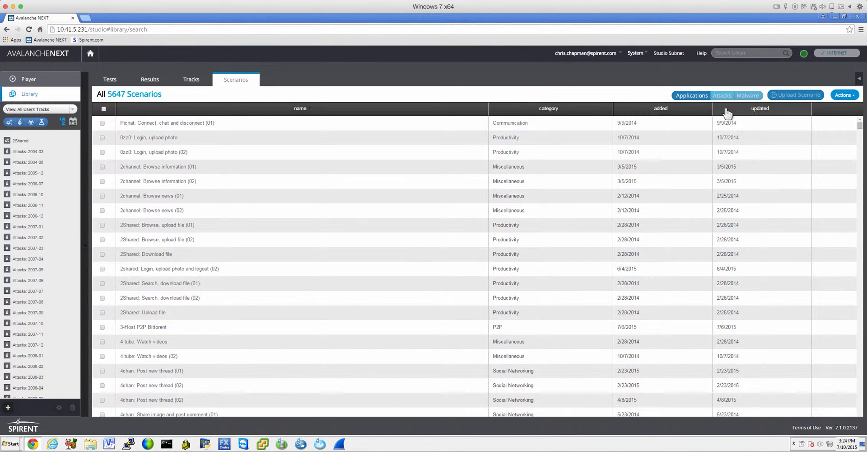
left_click(757, 112)
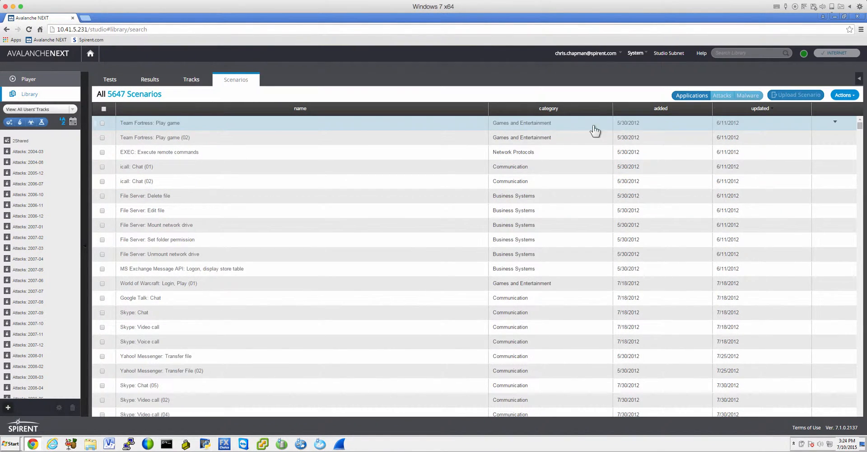
left_click(752, 112)
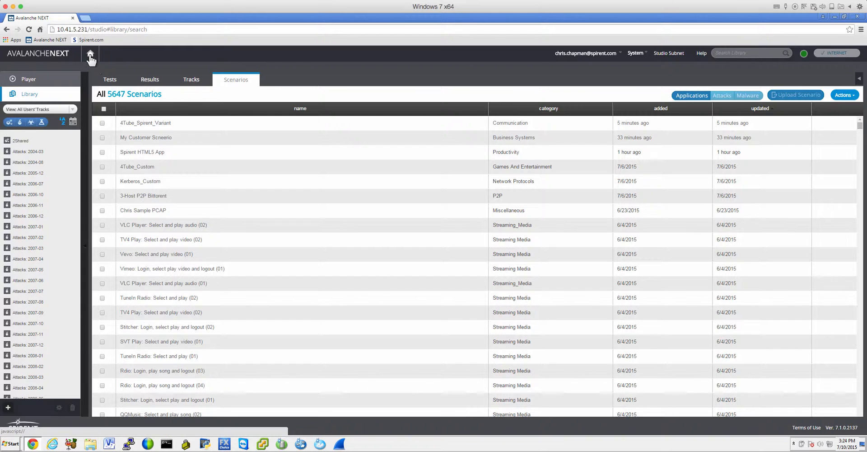
- Return to the home page and open the app scenario categories in the Protocol Tests Profile Builder
left_click(92, 58)
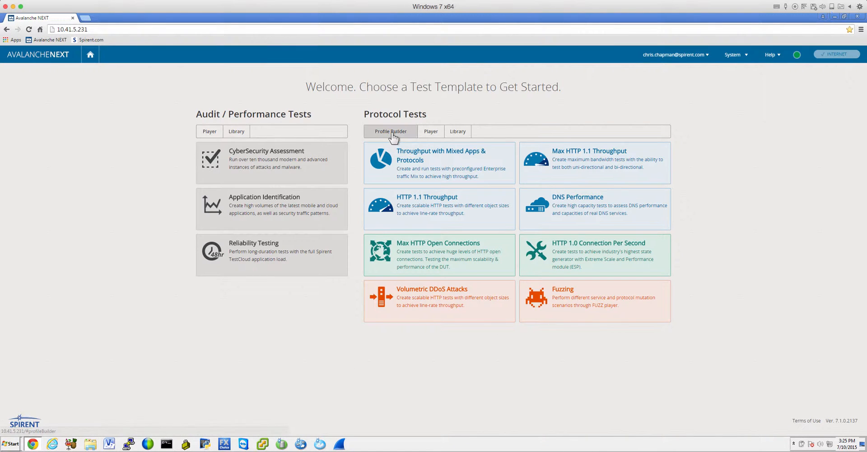
left_click(391, 132)
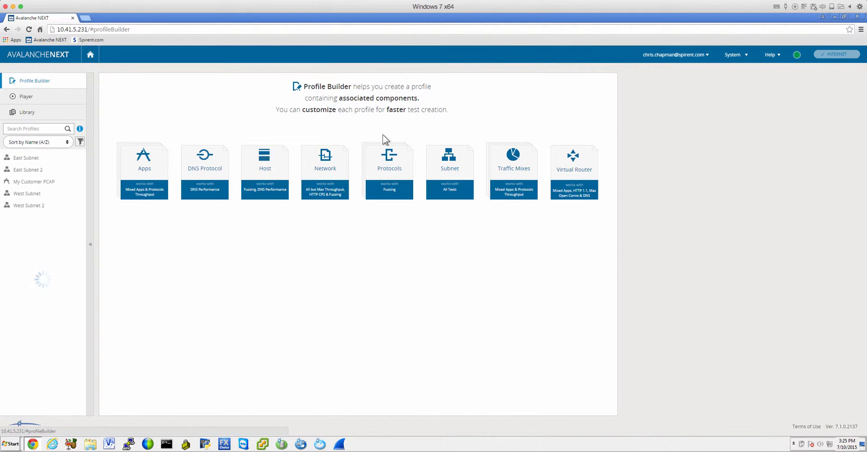
left_click(145, 158)
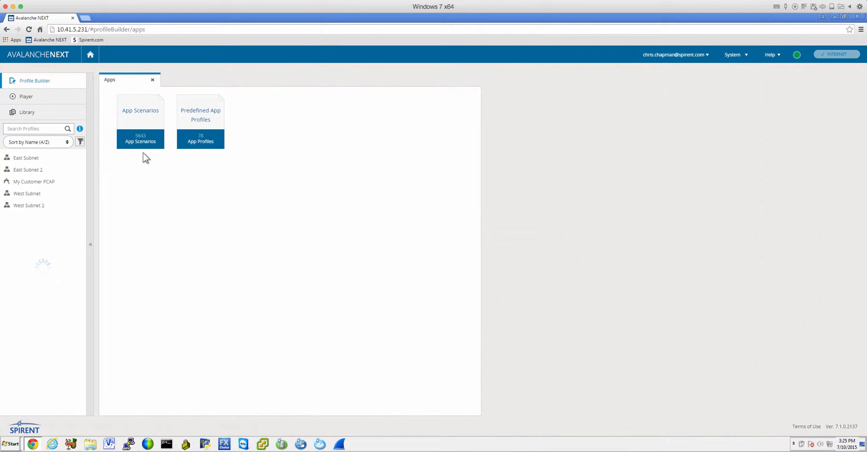
left_click(141, 116)
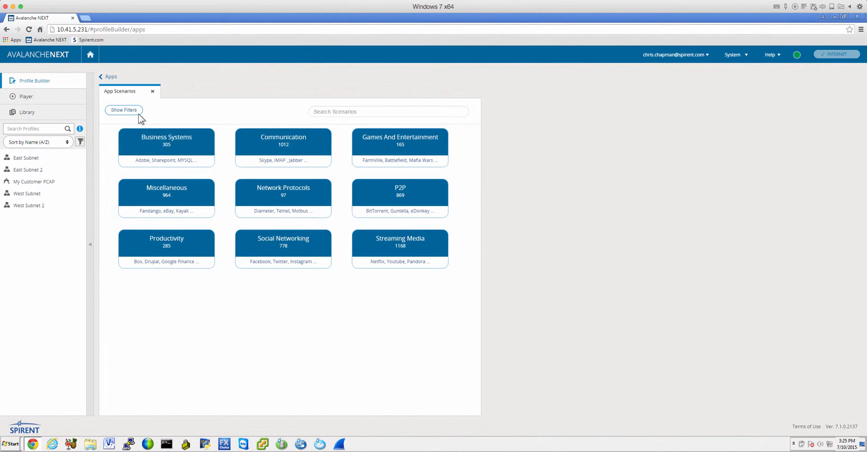
- Add 4Tube_Spirent_Variant from the Communication category to a new apps profile and save it as 4Tube Variant
left_click(279, 144)
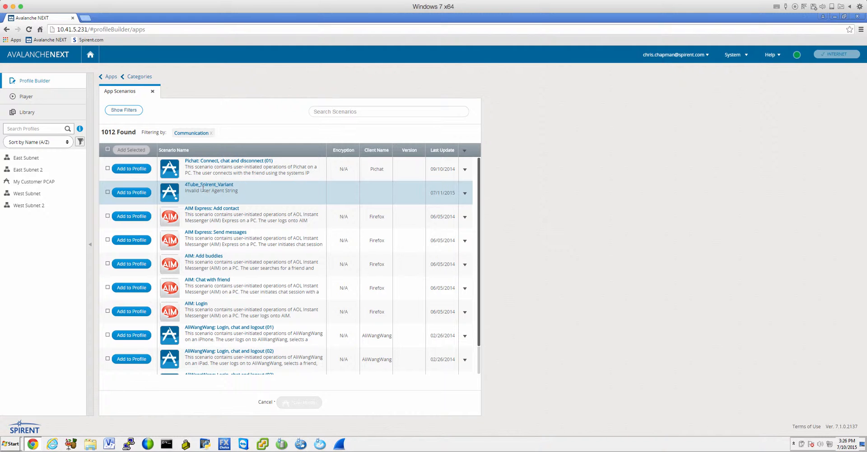
left_click(128, 193)
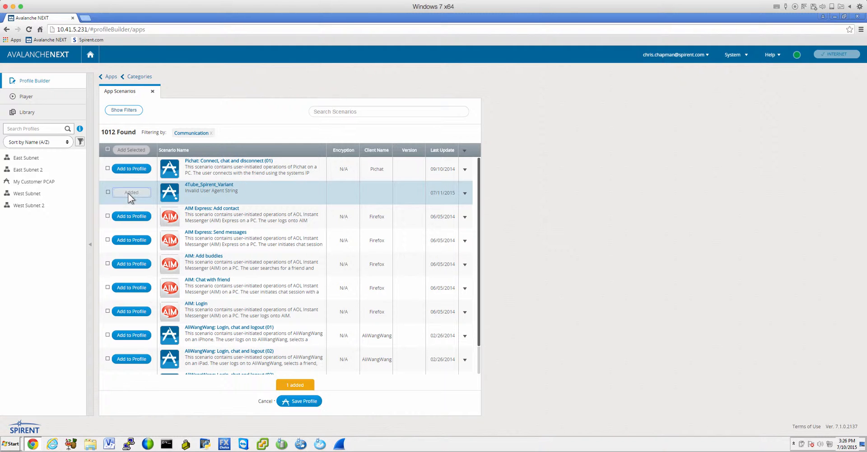
left_click(299, 401)
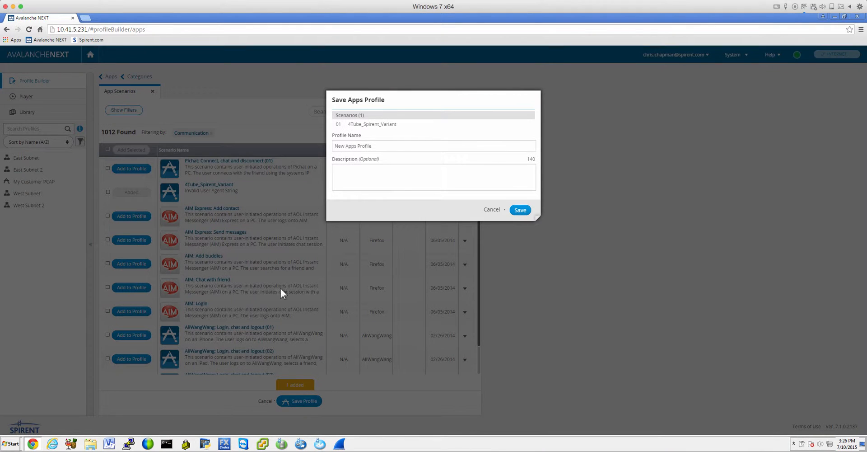
left_click_drag(379, 146, 322, 146)
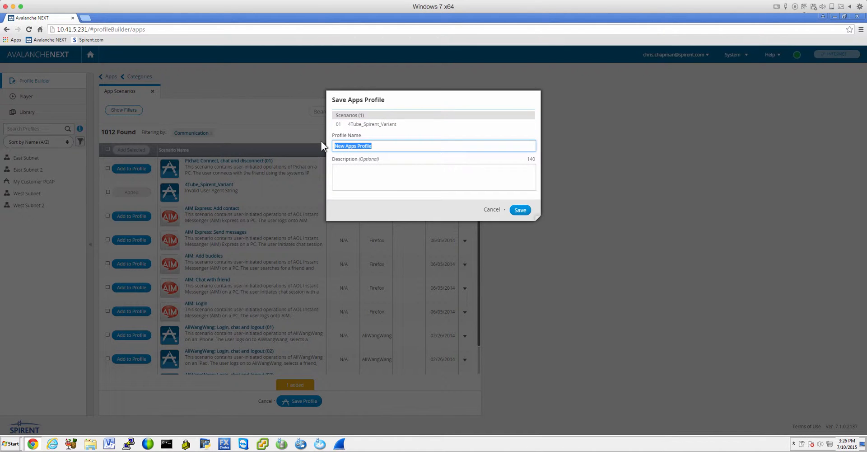
type("4Tube Variant")
left_click(520, 210)
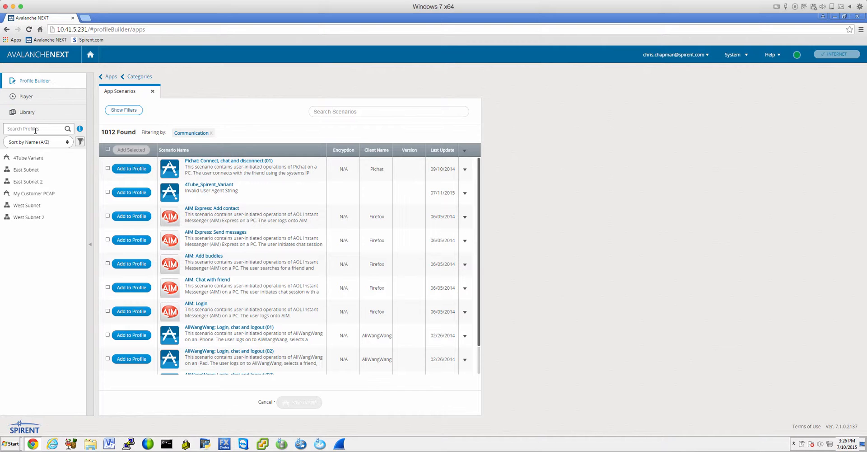
- Open the Throughput with Mixed Apps & Protocols test from the home page and add the 4Tube Variant profile to its traffic mix
left_click(90, 54)
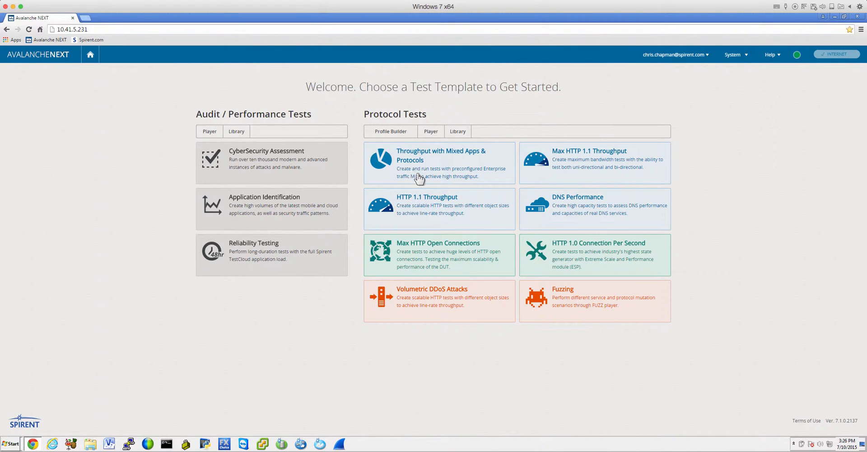
left_click(394, 163)
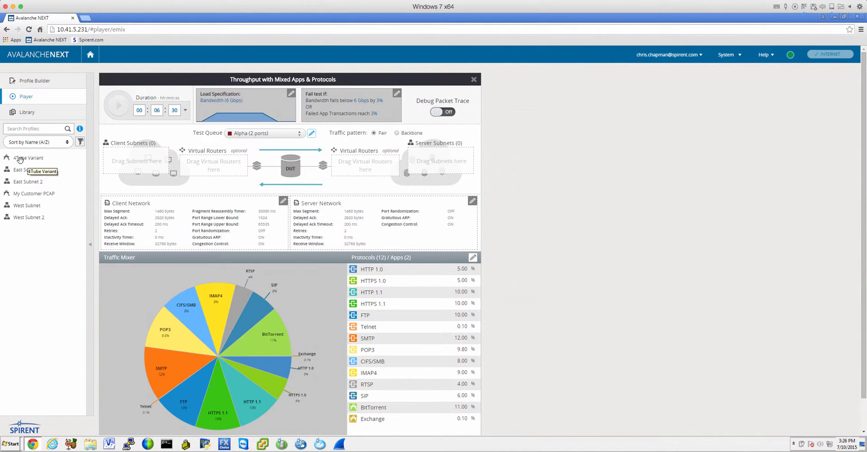
left_click_drag(19, 158, 220, 349)
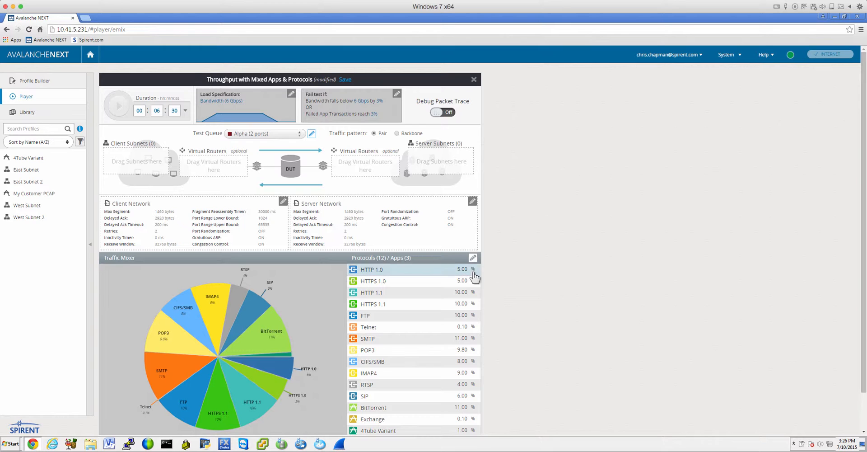
left_click(473, 257)
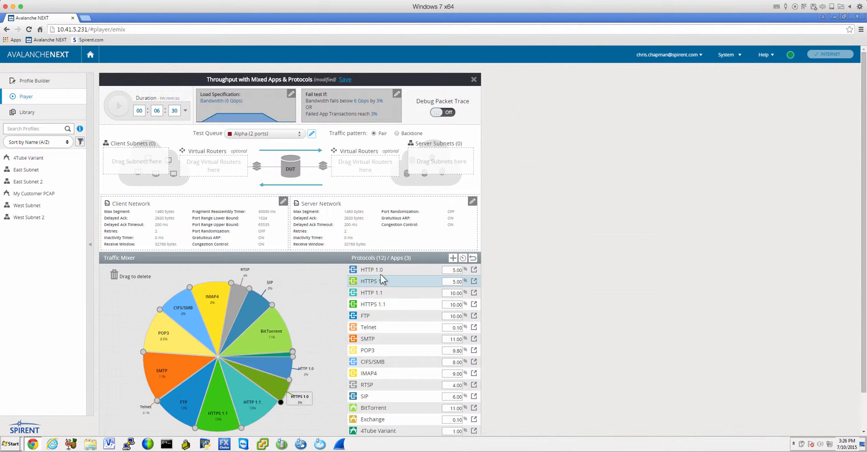
left_click(463, 257)
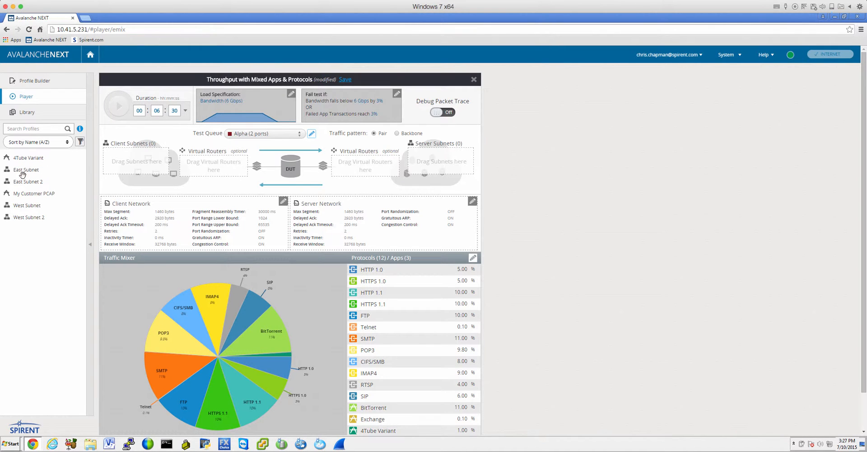
- Assign East Subnet as the client subnet on port 1/1 and West Subnet as the server subnet on port 1/2
left_click_drag(22, 174, 150, 170)
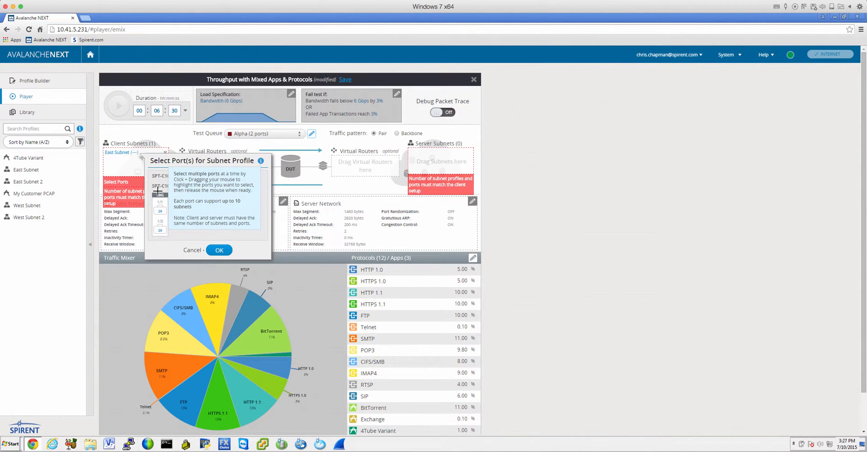
left_click(160, 209)
left_click(219, 250)
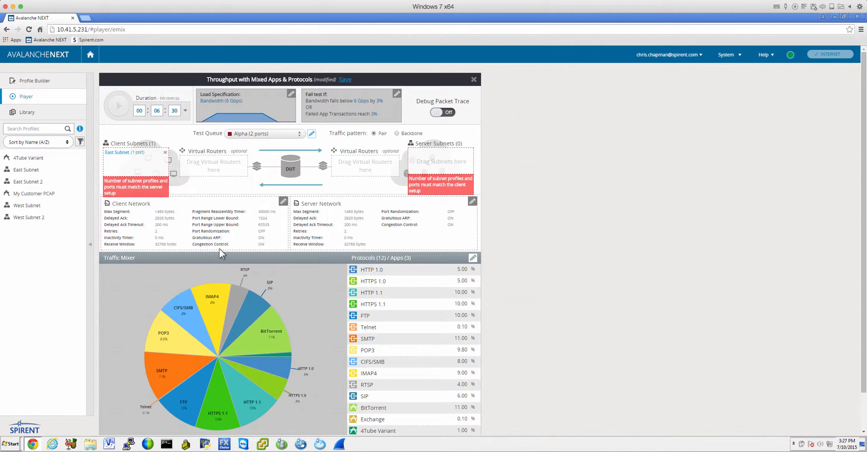
left_click_drag(27, 206, 449, 158)
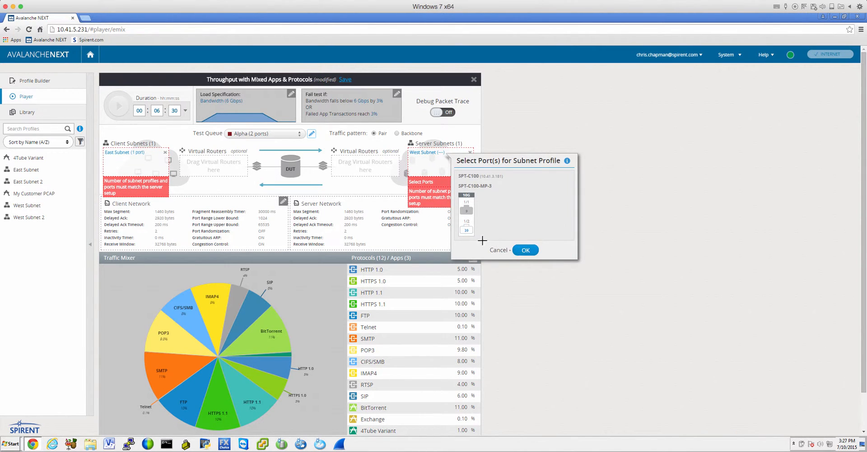
left_click(466, 227)
left_click(522, 250)
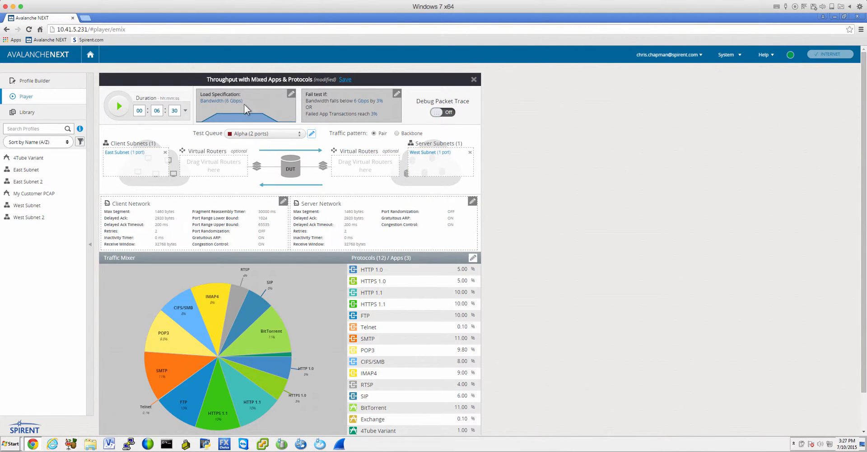
- Review the test's load specification and its pass/fail criteria, cancelling out of each editor
left_click(292, 93)
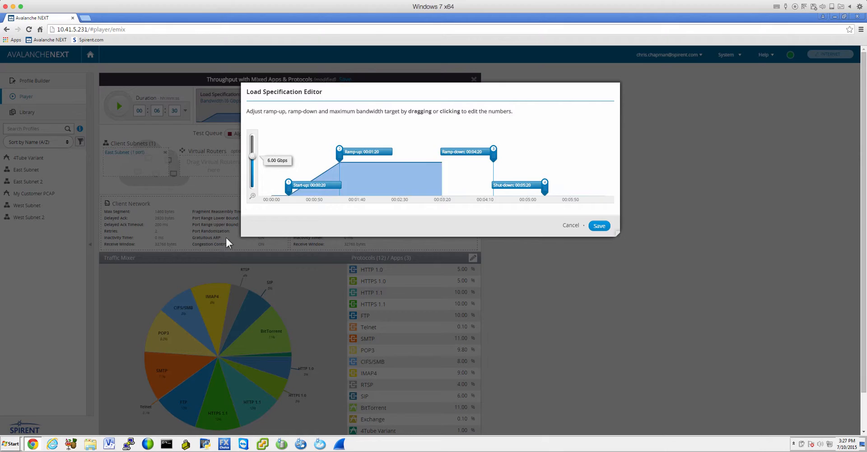
left_click(578, 226)
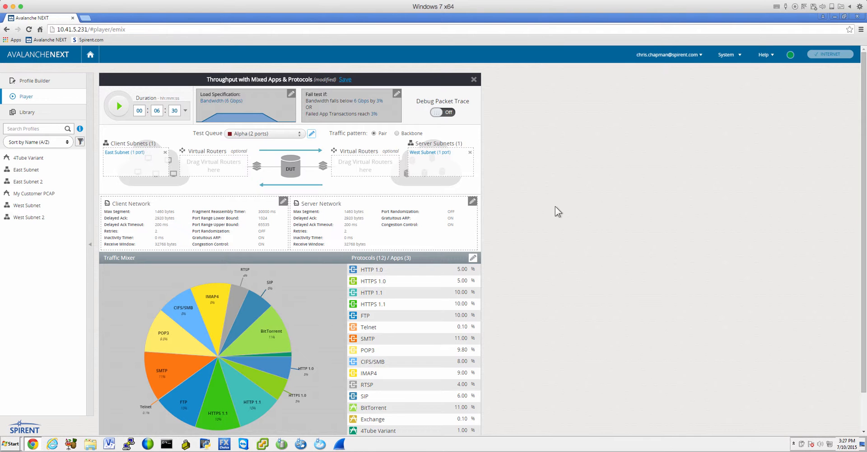
left_click(398, 94)
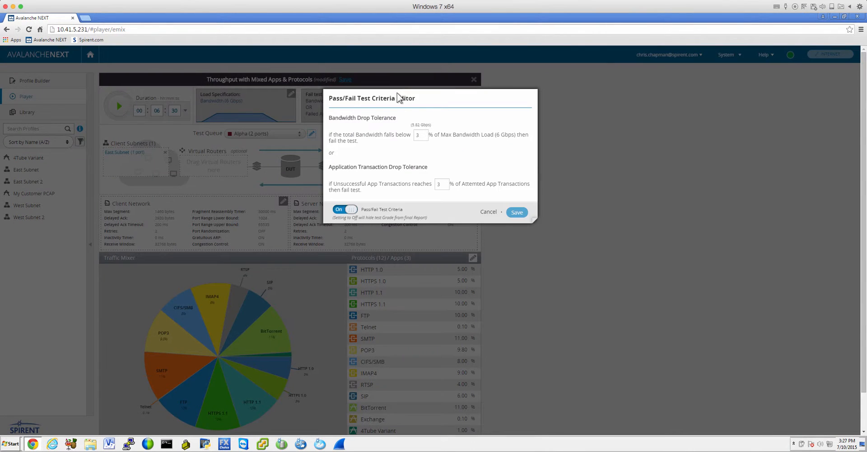
left_click(489, 212)
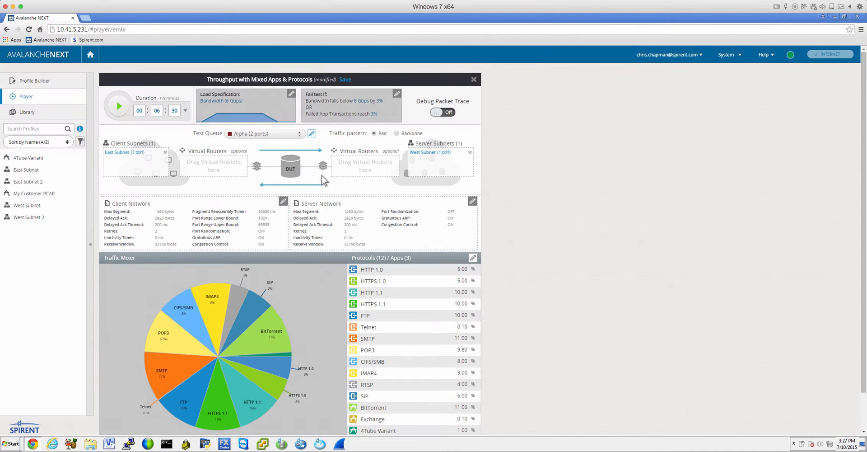
- Start the test and review its live charts down to the protocol data table, returning to the overview
left_click(121, 108)
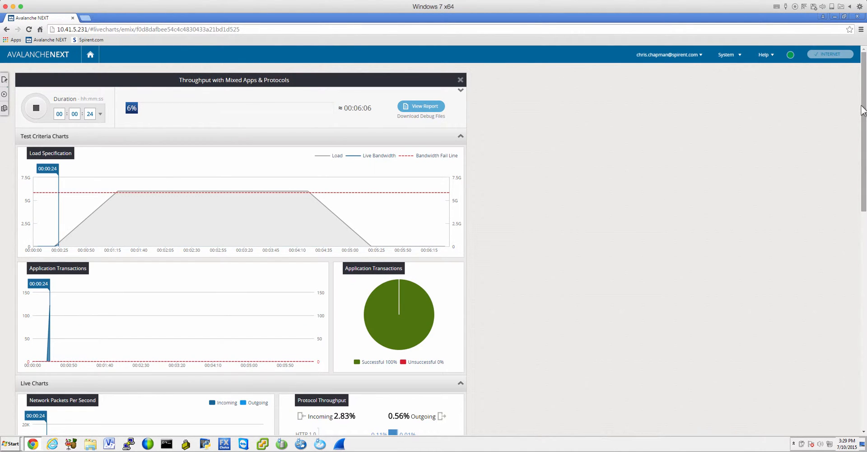
left_click_drag(864, 108, 807, 308)
left_click_drag(853, 168, 843, 404)
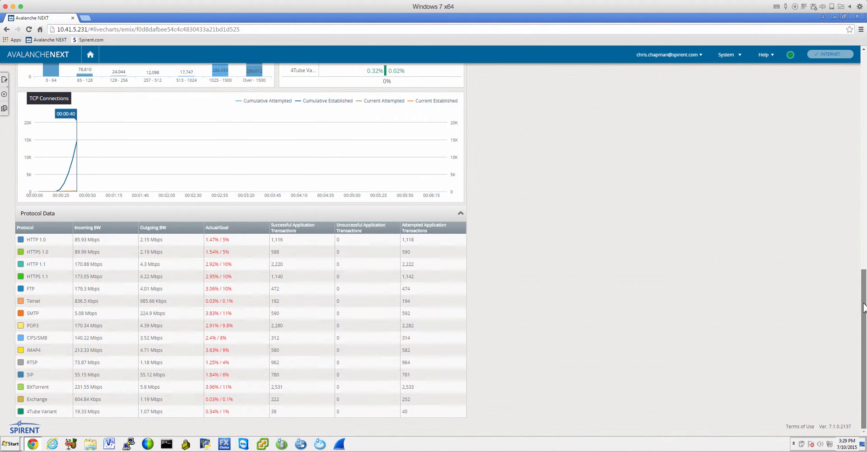
left_click_drag(863, 298, 815, 61)
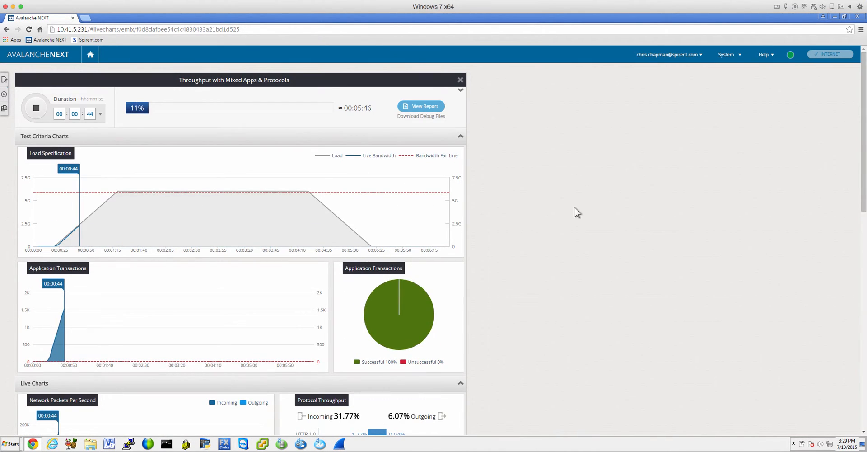